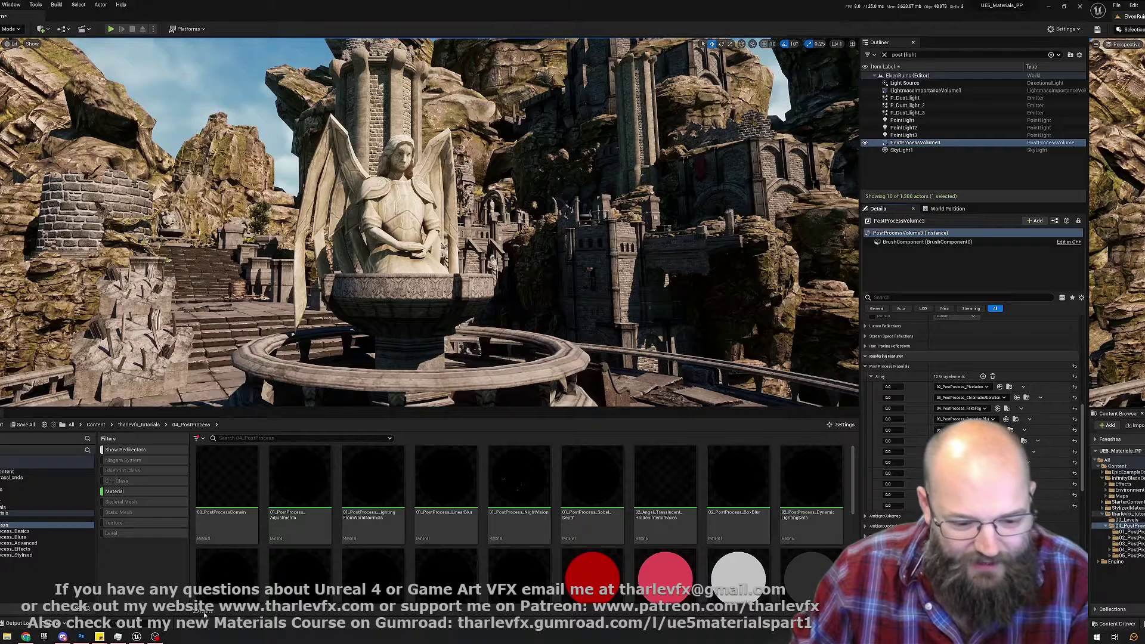
Set the pixelation post-process material's blend weight to 1 in the Post Process Materials array
{"action": "scroll", "coordinate": [353, 547], "scroll_direction": "down", "scroll_amount": 3}
{"action": "scroll", "coordinate": [354, 548], "scroll_direction": "up", "scroll_amount": 2}
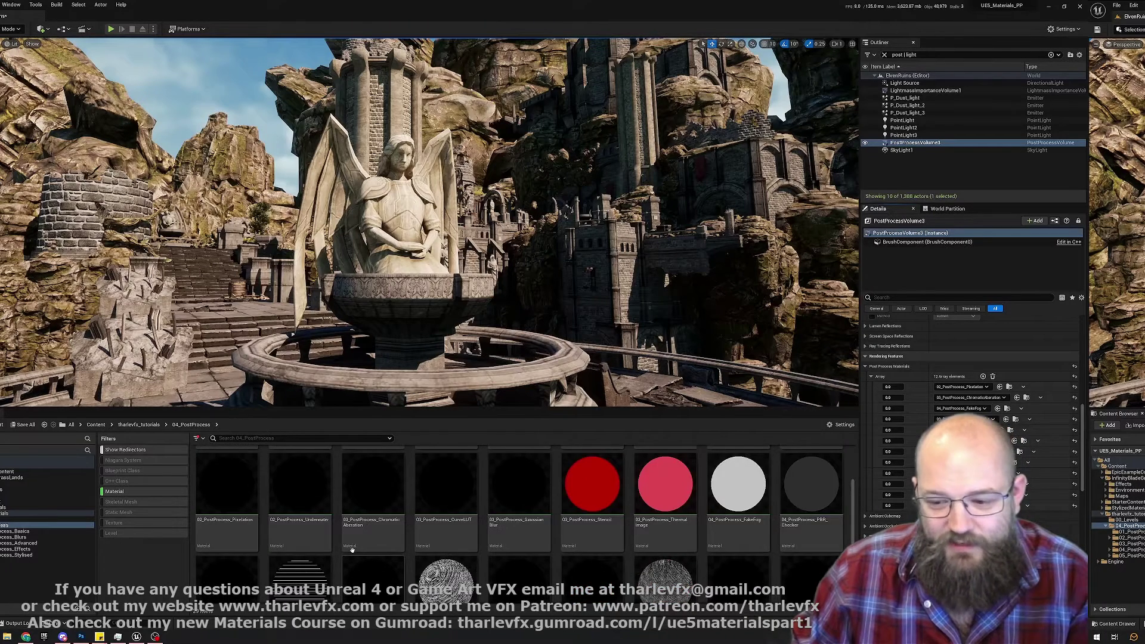
{"action": "scroll", "coordinate": [354, 548], "scroll_direction": "up", "scroll_amount": 1}
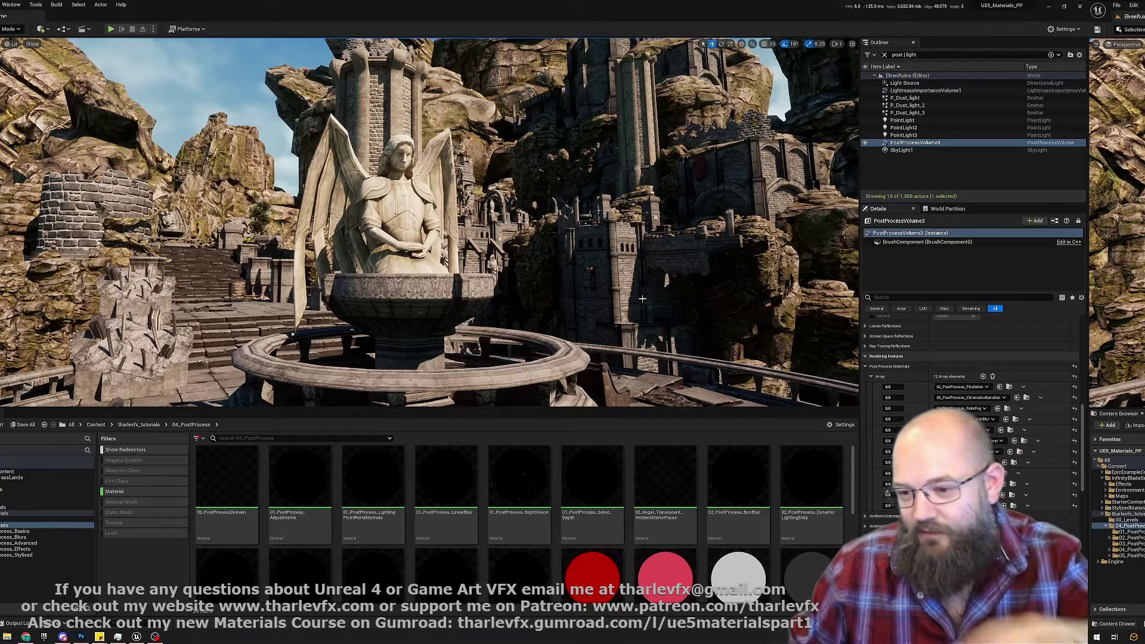
{"action": "left_click", "coordinate": [890, 387]}
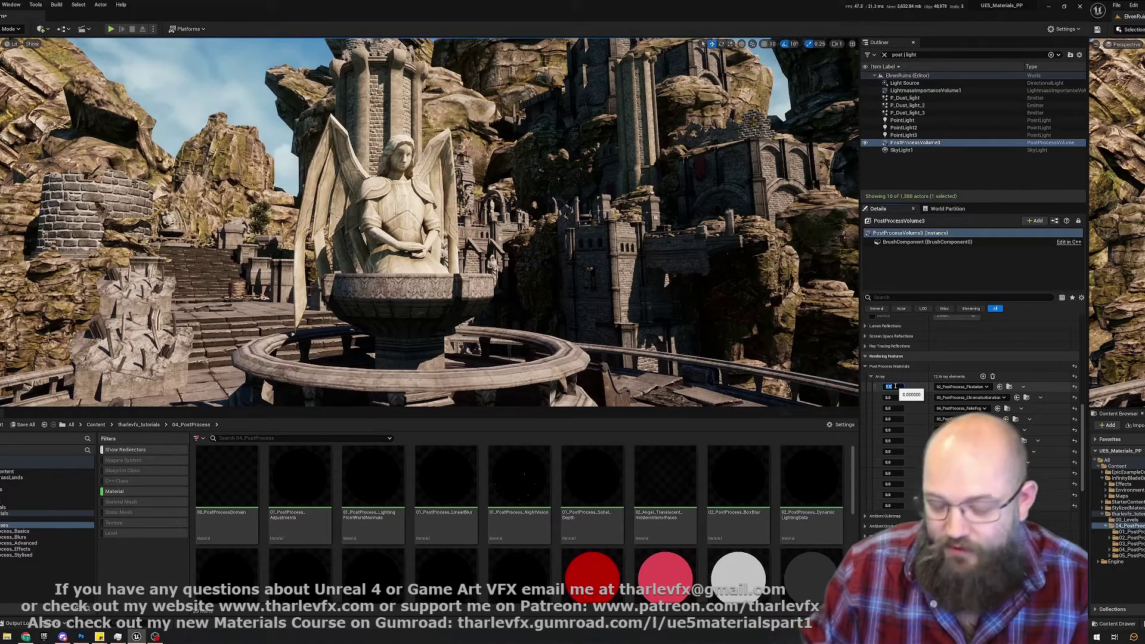
{"action": "type", "text": "1"}
{"action": "key", "text": "Return"}
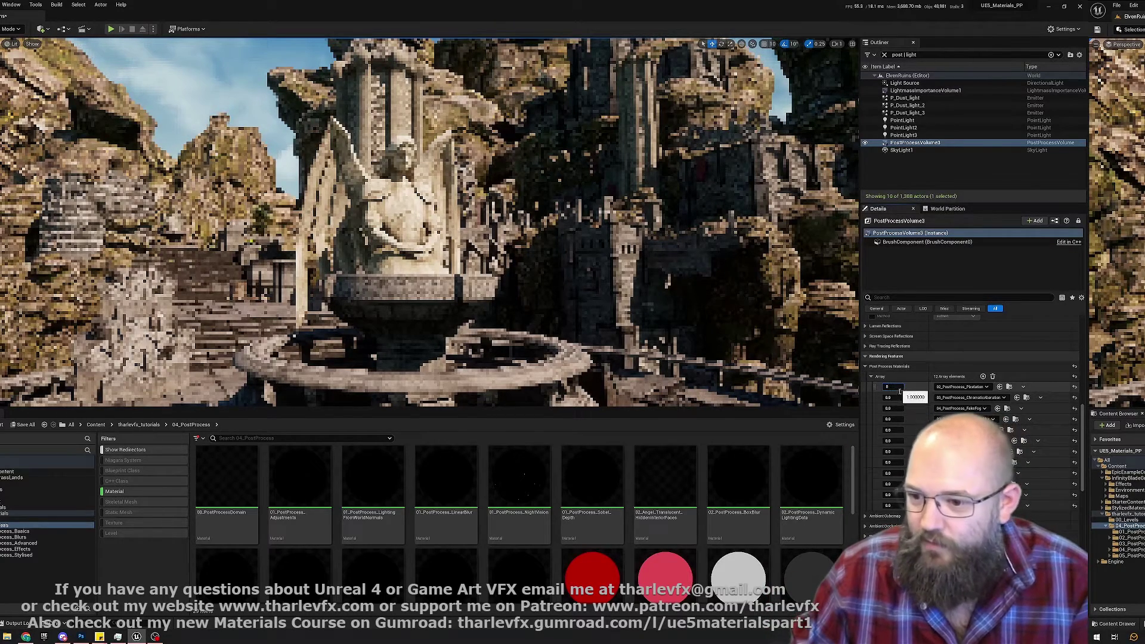
Switch off pixelation and chromatic aberration, then set the fake fog material's weight to 1
{"action": "key", "text": "Return"}
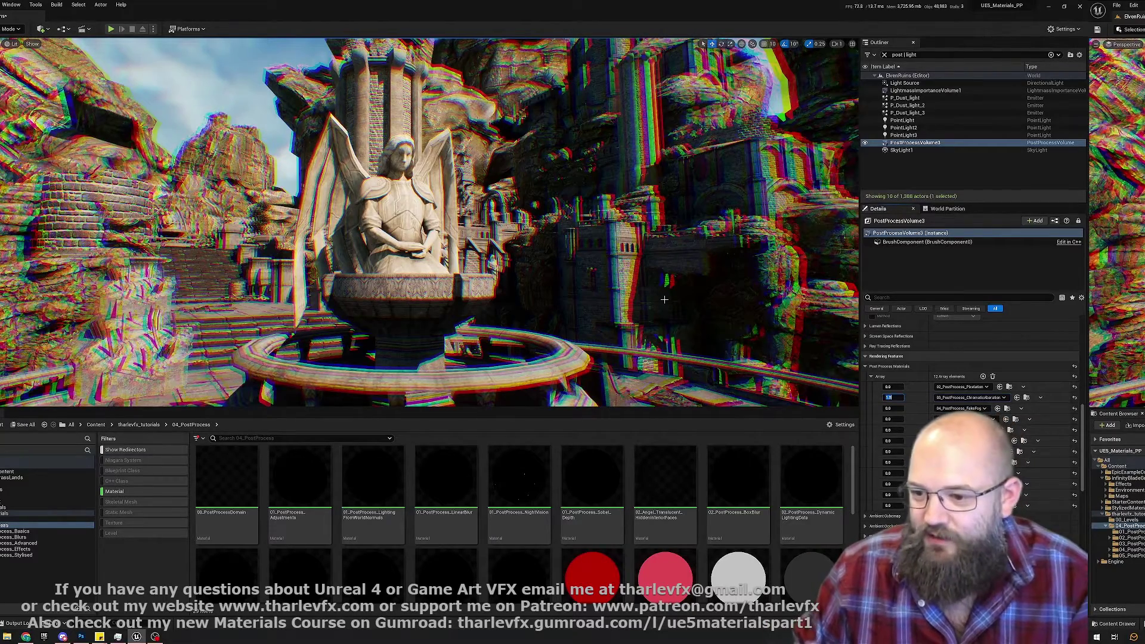
{"action": "type", "text": "0"}
{"action": "key", "text": "Return"}
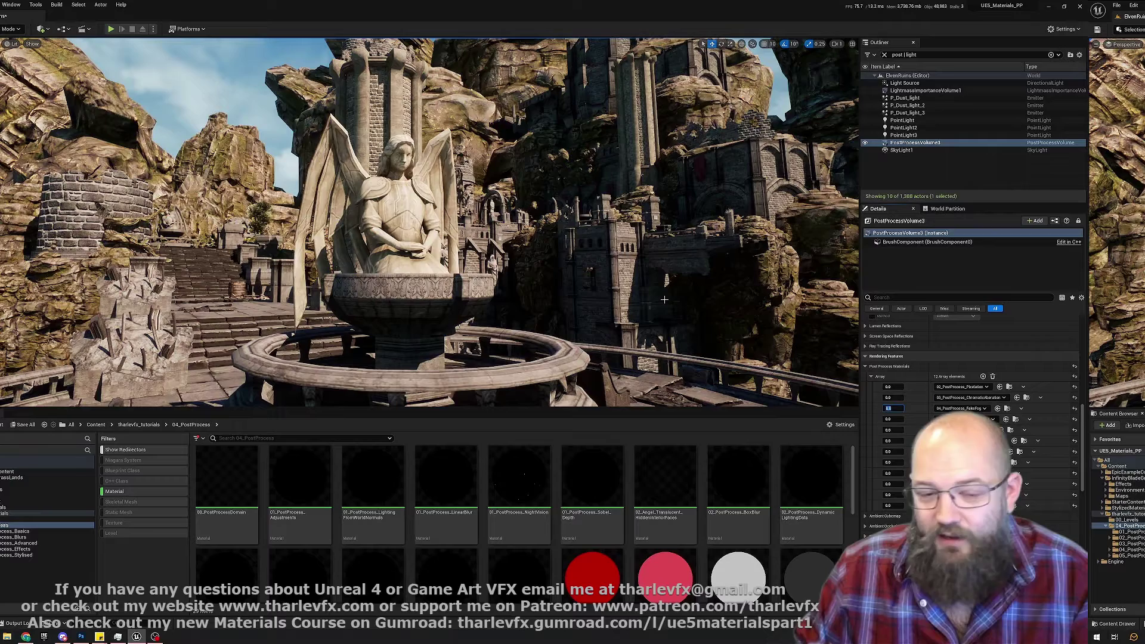
{"action": "type", "text": "1"}
{"action": "key", "text": "Return"}
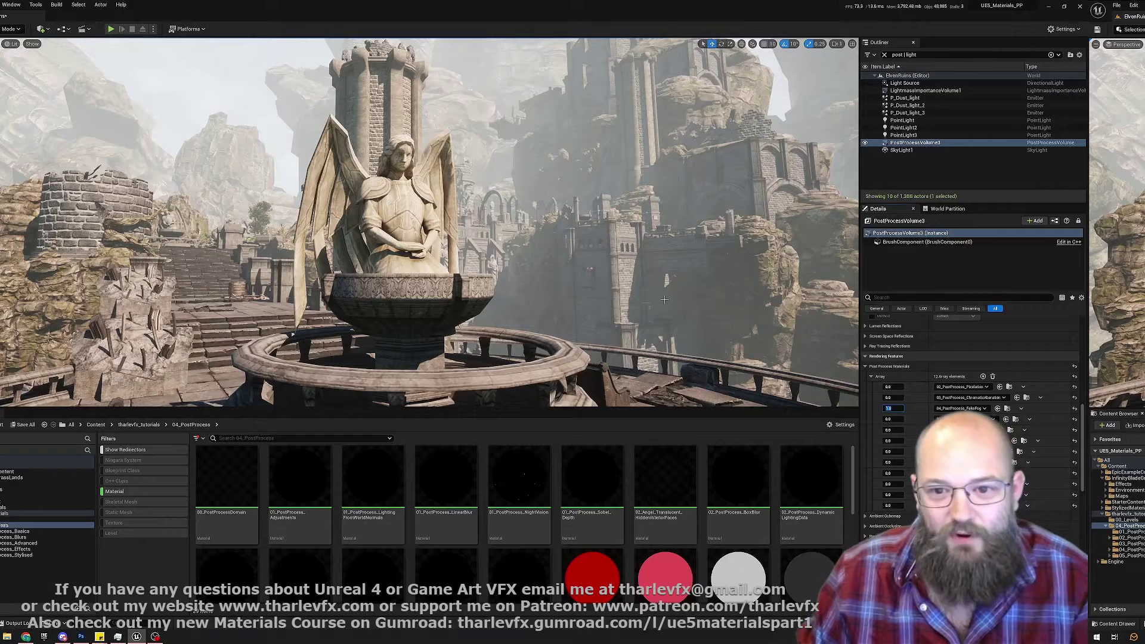
Drop the fake fog weight to 0 and preview the first and second blur materials at weight 1
{"action": "key", "text": "Return"}
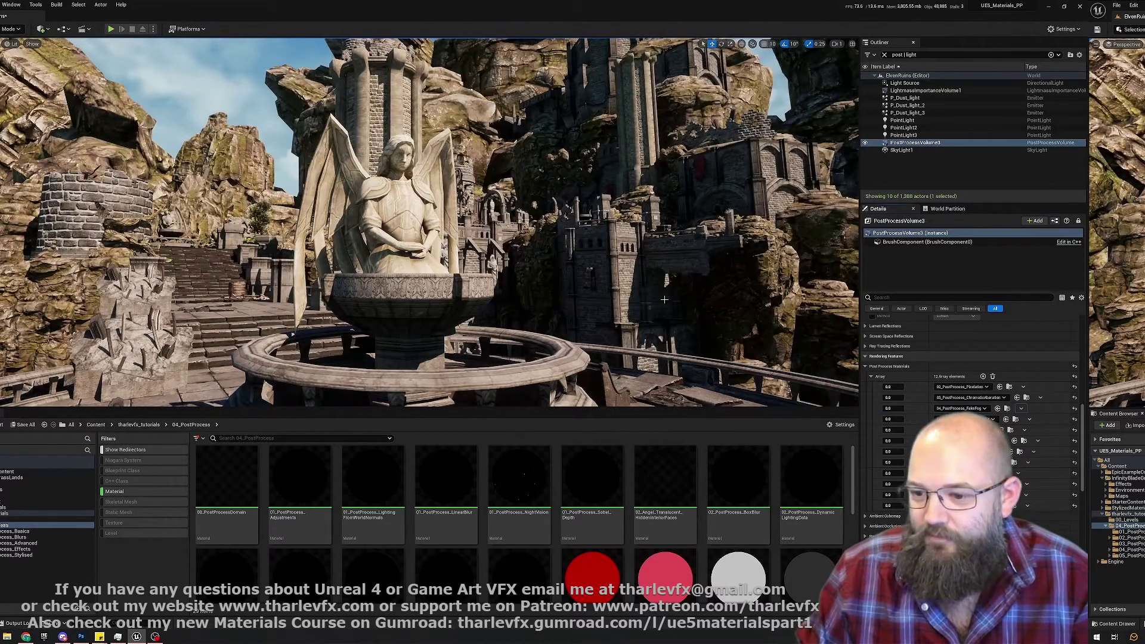
{"action": "type", "text": "1"}
{"action": "key", "text": "Return"}
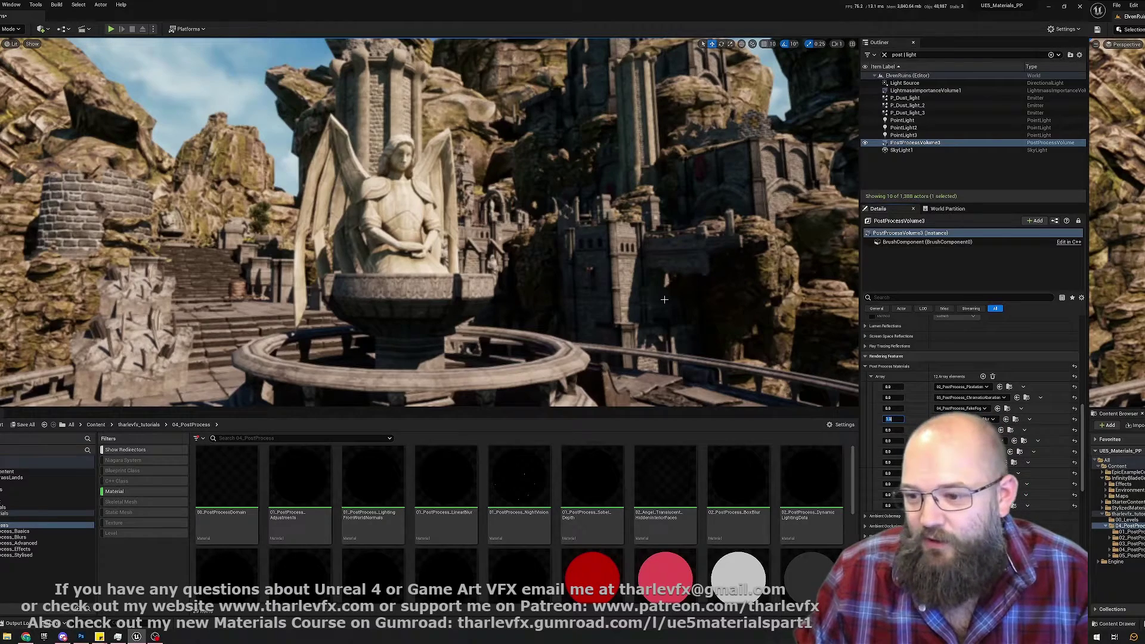
{"action": "type", "text": "0"}
{"action": "key", "text": "Tab"}
{"action": "type", "text": "1"}
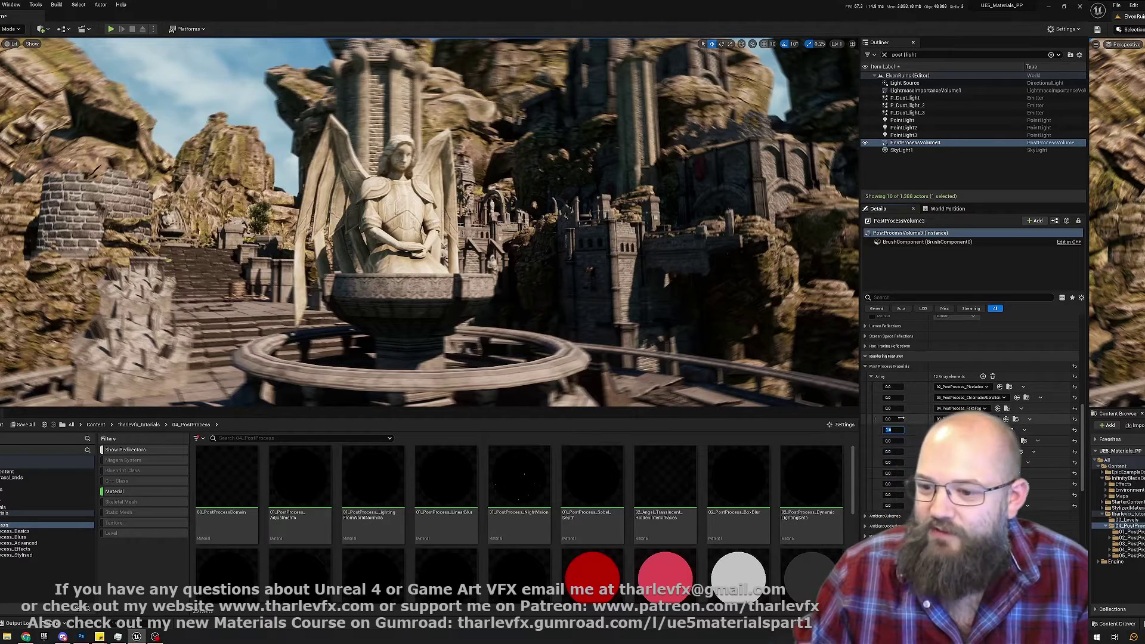
Set the second blur material's weight to 0 and the distortion material's weight to 1
{"action": "type", "text": "0"}
{"action": "key", "text": "Return"}
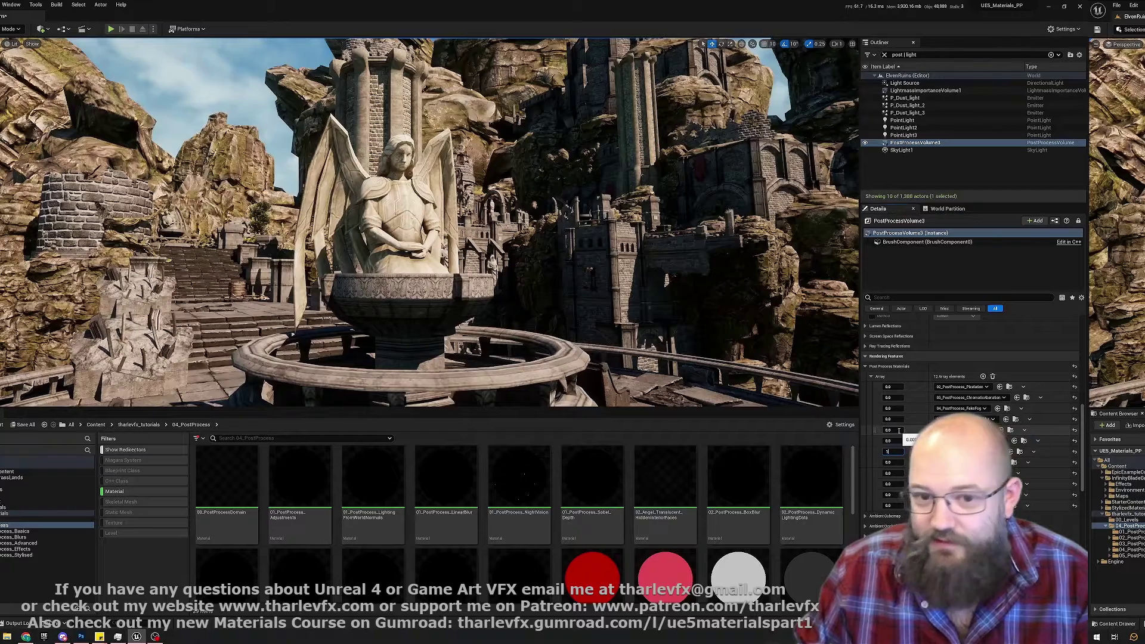
{"action": "type", "text": "1"}
{"action": "key", "text": "Return"}
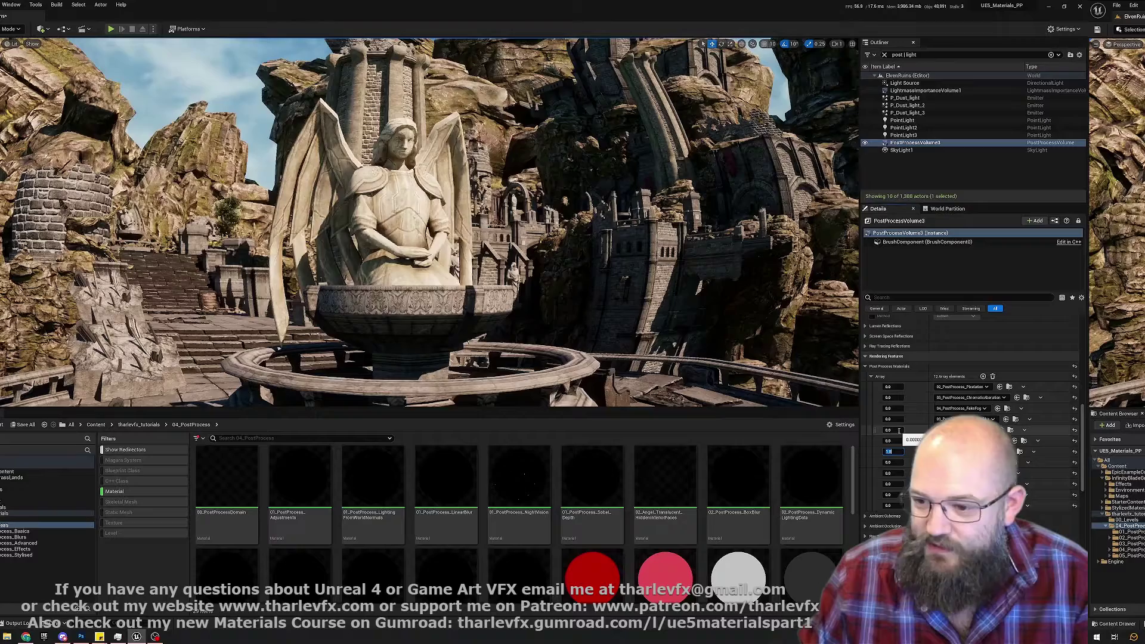
Set distortion to 0, edge detection to 1 then 0, and the red angel-statue material to 1
{"action": "key", "text": "Return"}
{"action": "type", "text": "1"}
{"action": "key", "text": "Return"}
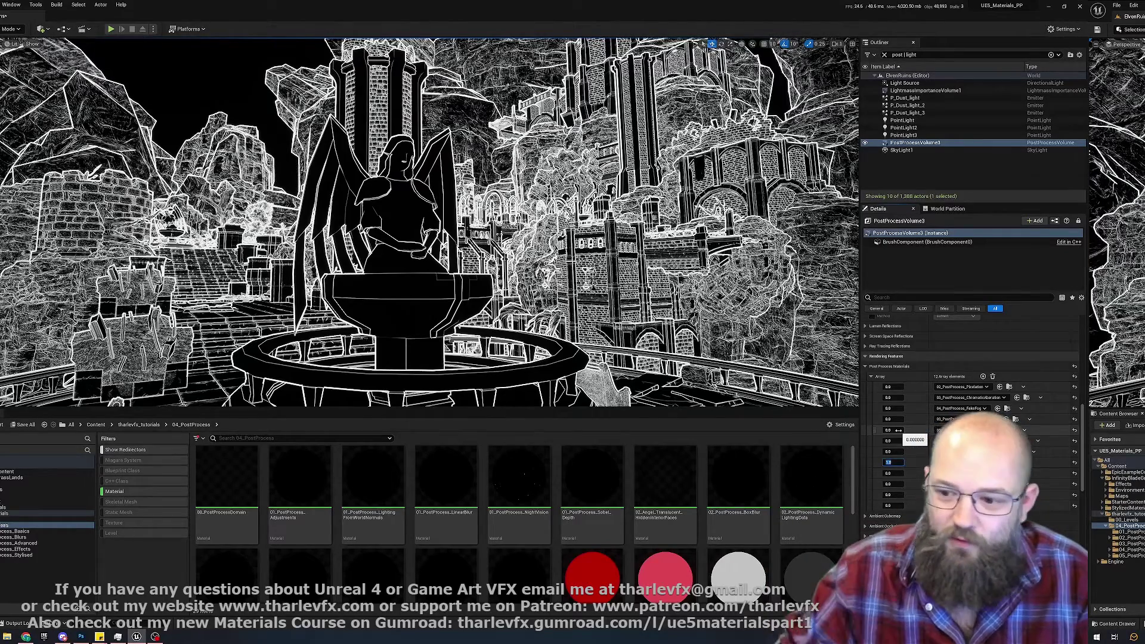
{"action": "type", "text": "0"}
{"action": "key", "text": "Return"}
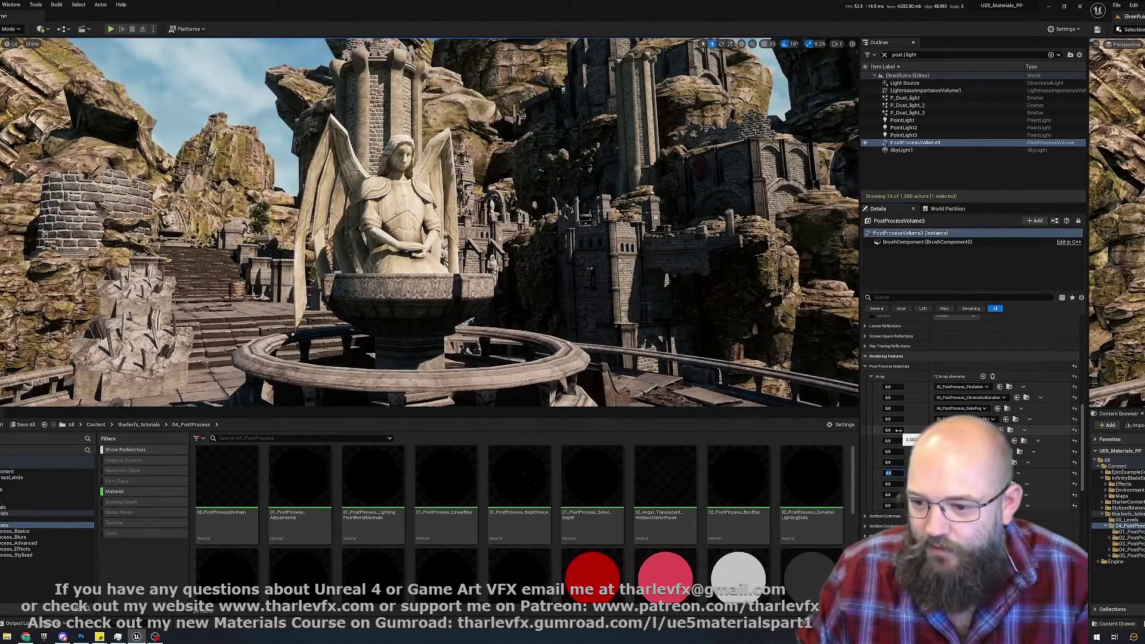
{"action": "type", "text": "1"}
{"action": "key", "text": "Return"}
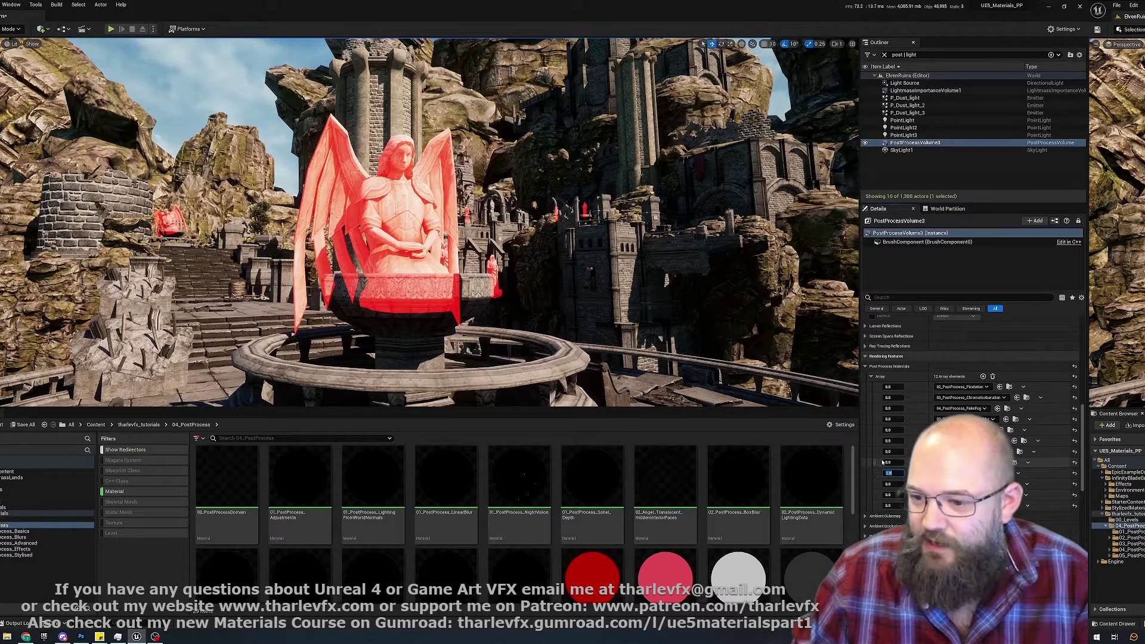
Set the red statue material to 0, purple fog to 1 then 0, and night vision to 1
{"action": "key", "text": "Return"}
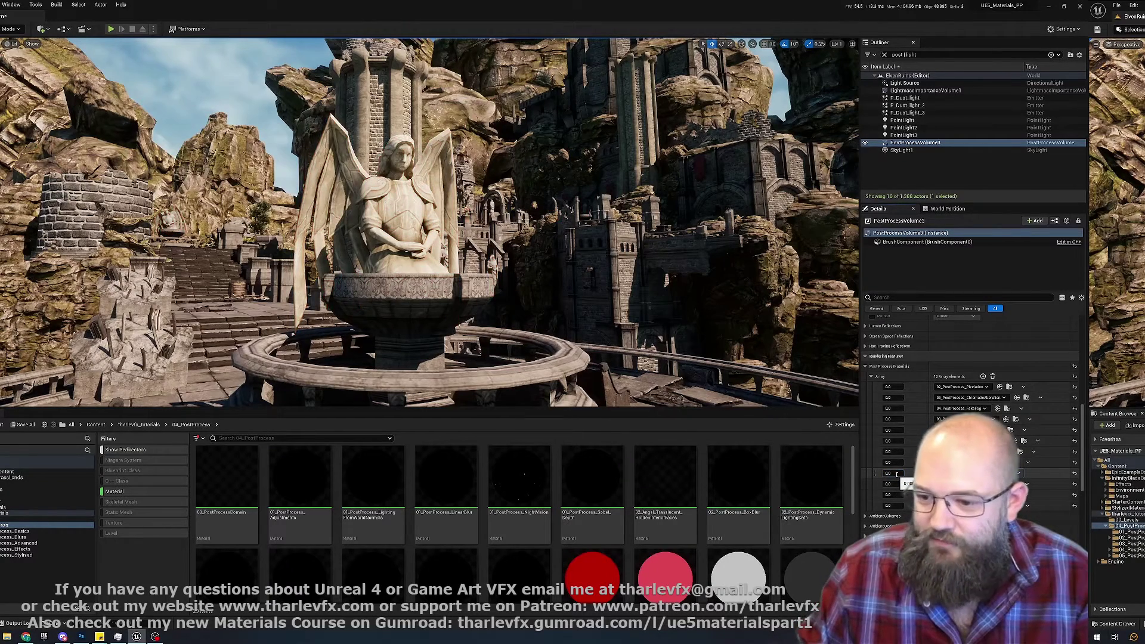
{"action": "type", "text": "1"}
{"action": "key", "text": "Return"}
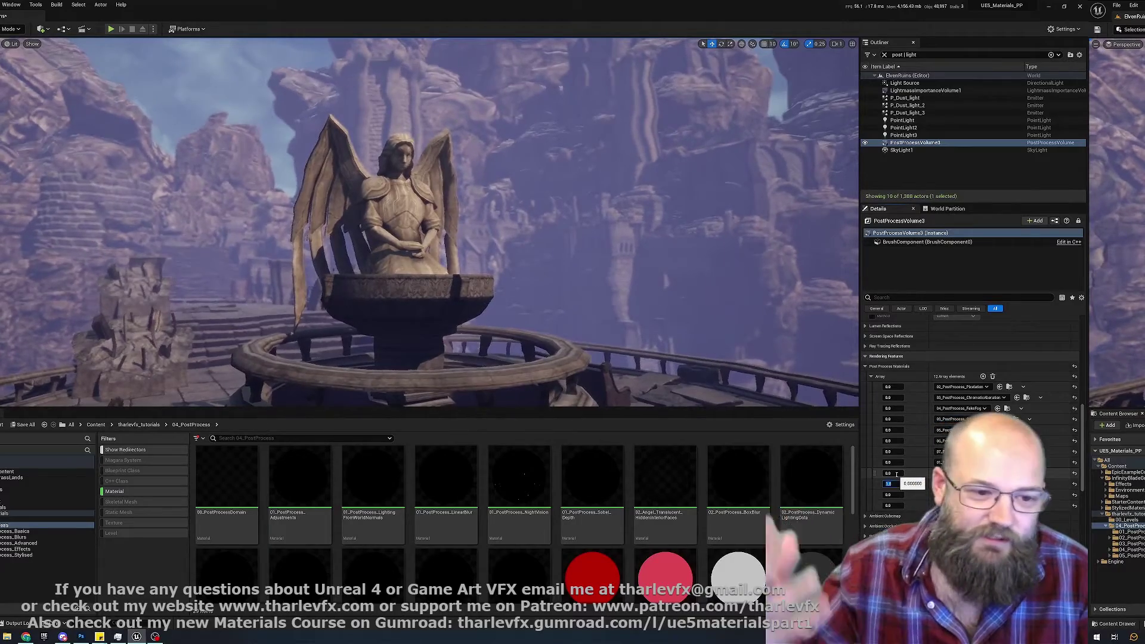
{"action": "type", "text": "0"}
{"action": "key", "text": "Return"}
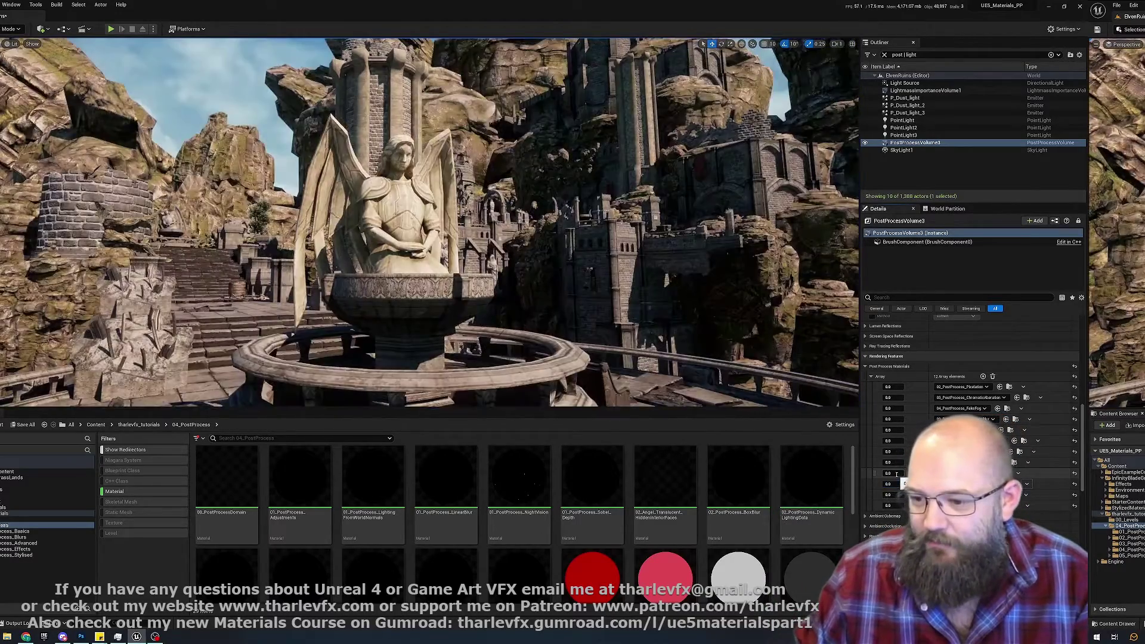
{"action": "type", "text": "1"}
{"action": "key", "text": "Return"}
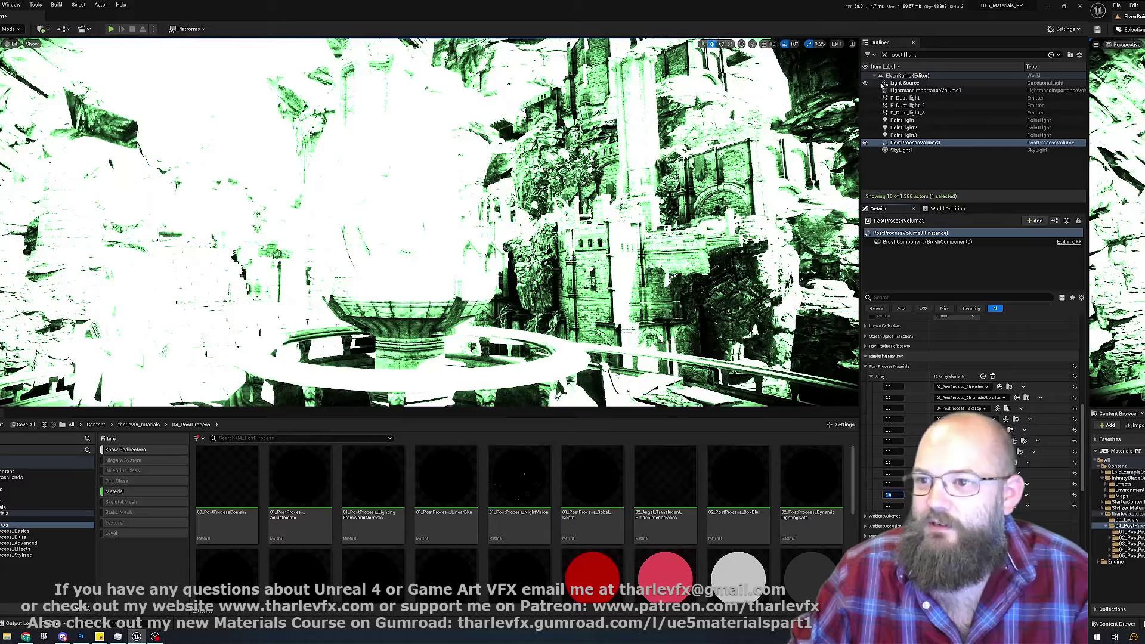
Hide the Light Source in the Outliner, then set night vision to weight 0 and pencil-sketch to 1
{"action": "left_click", "coordinate": [865, 84]}
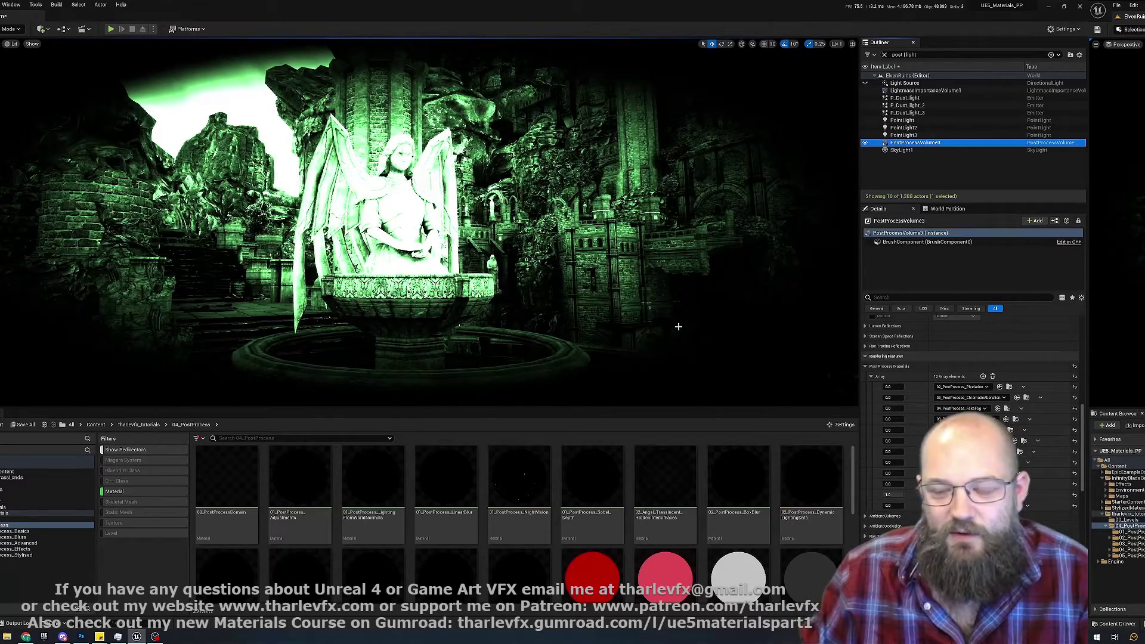
{"action": "left_click", "coordinate": [890, 494]}
{"action": "type", "text": "0"}
{"action": "key", "text": "Tab"}
{"action": "type", "text": "1"}
{"action": "key", "text": "Return"}
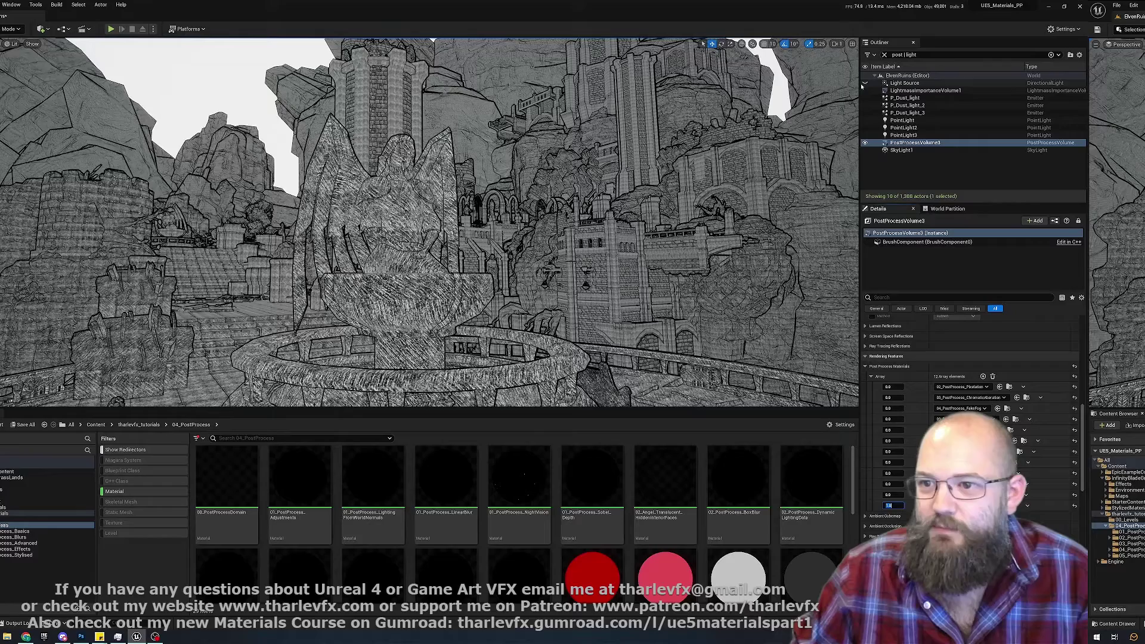
Commit the sketch material's 1.0 weight so the temple renders as black-and-white ink line art
{"action": "key", "text": "Return"}
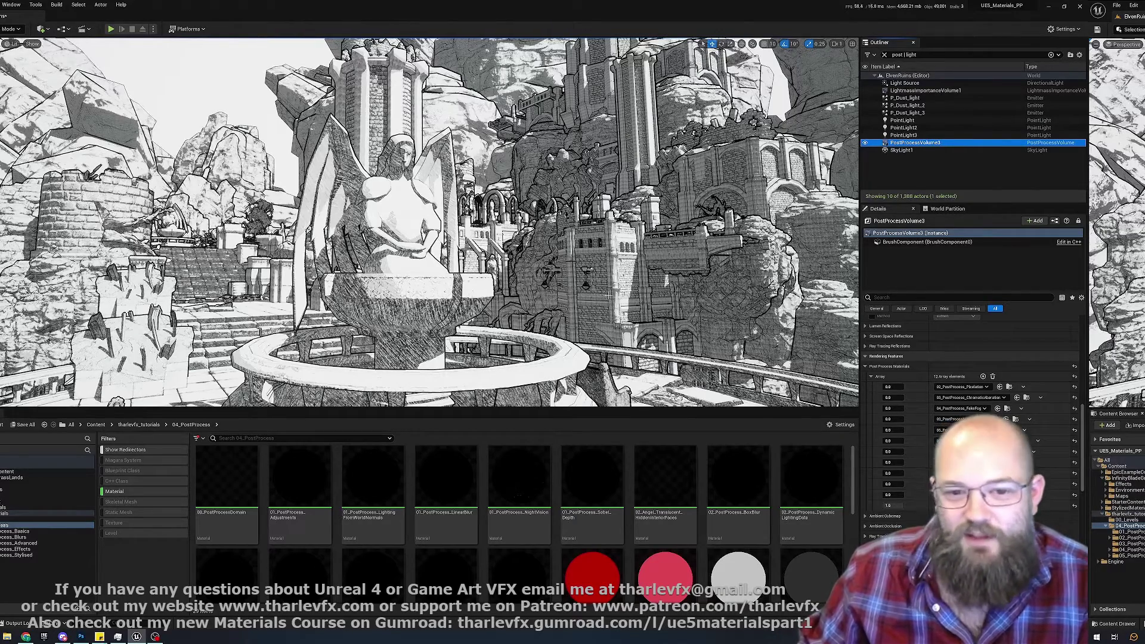
Save the castle level with Ctrl+S, keeping the ink-sketch post-process look
{"action": "key", "text": "ctrl+s"}
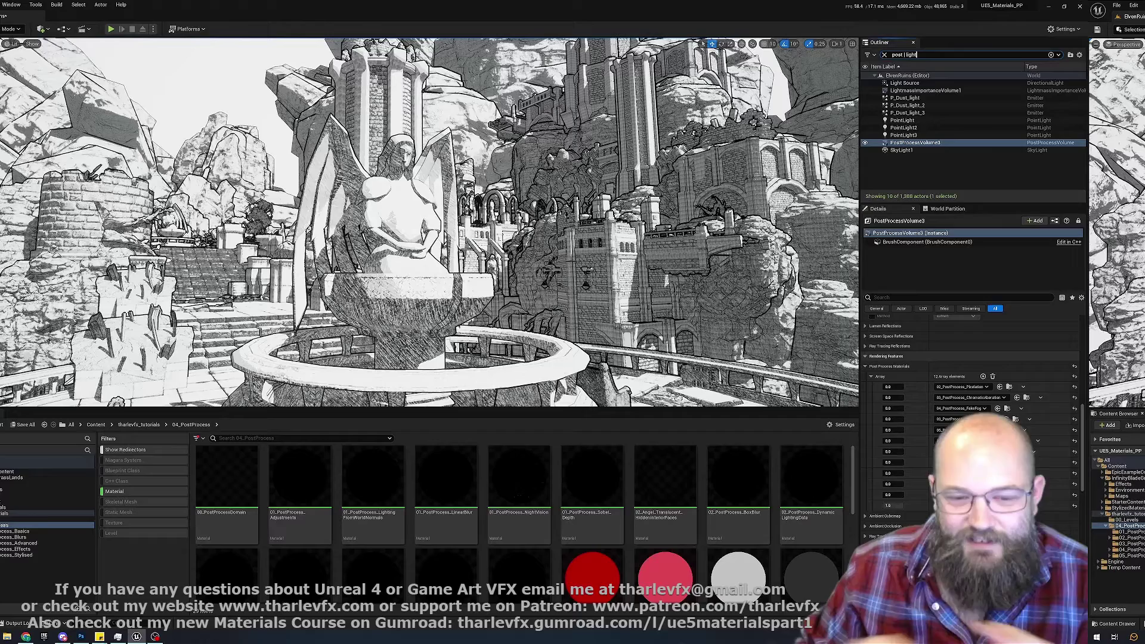